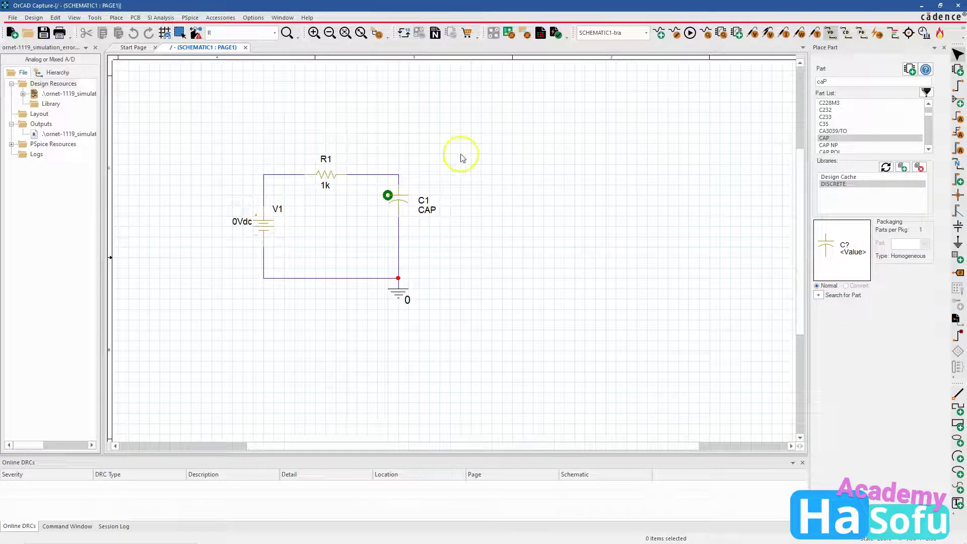
Add analog.olb from the library\pspice folder to the Place Part libraries
left_click(398, 199)
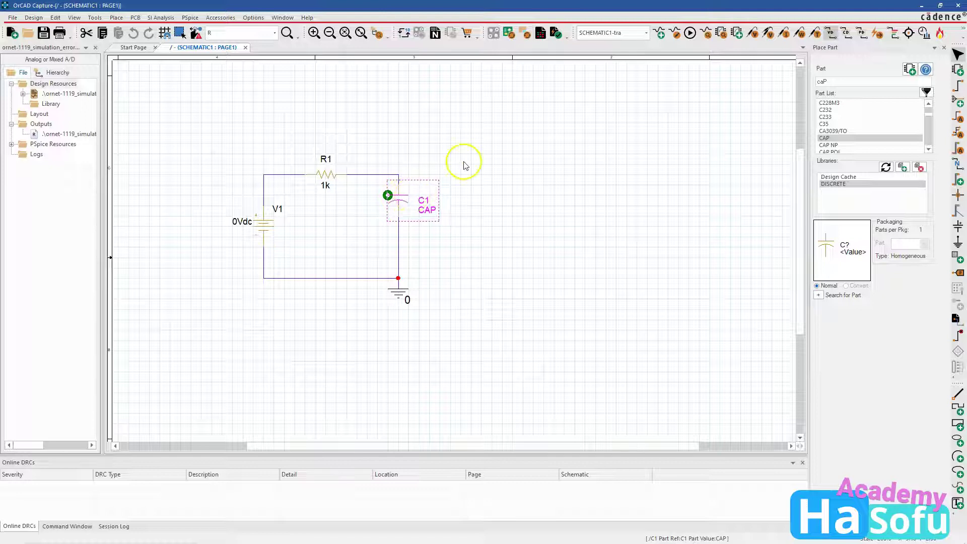
left_click(667, 207)
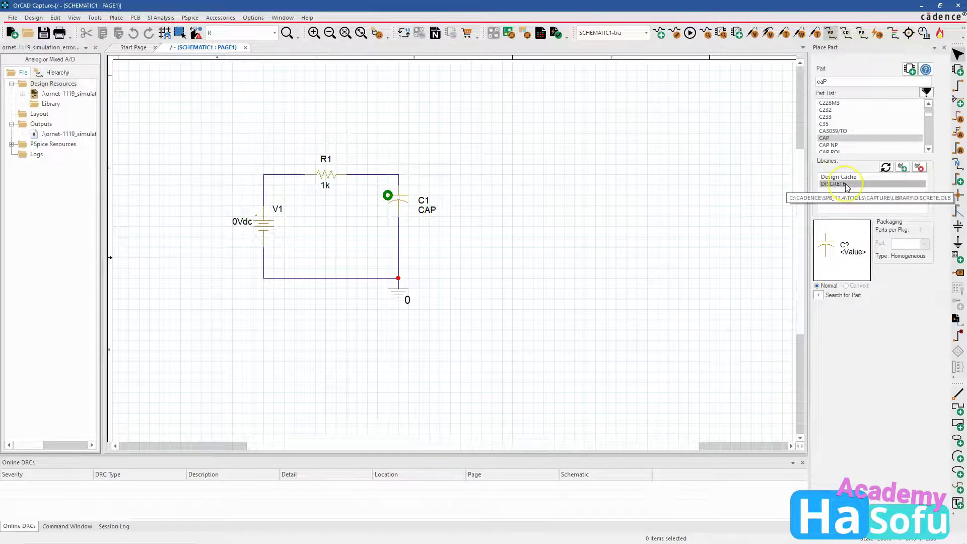
left_click(904, 168)
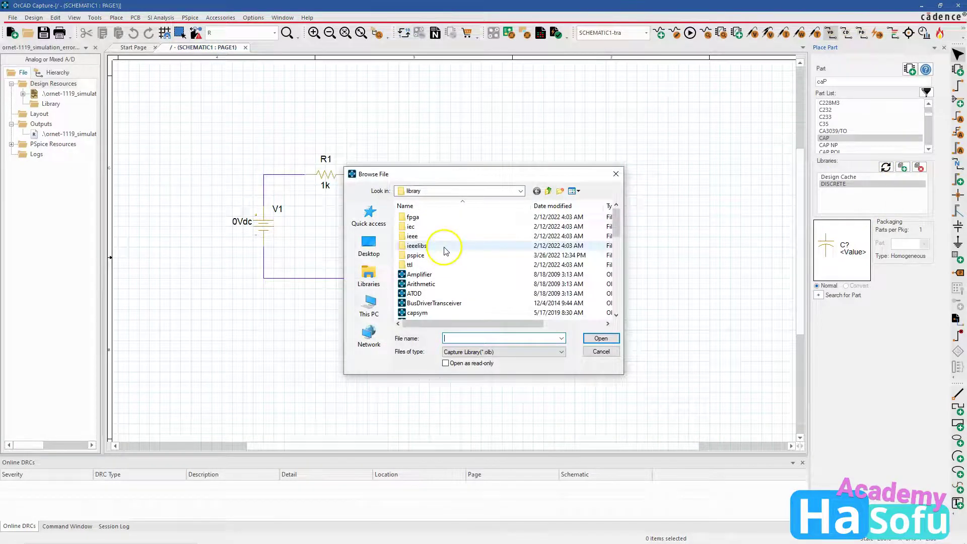
scroll(442, 254, "down", 2)
scroll(437, 255, "down", 1)
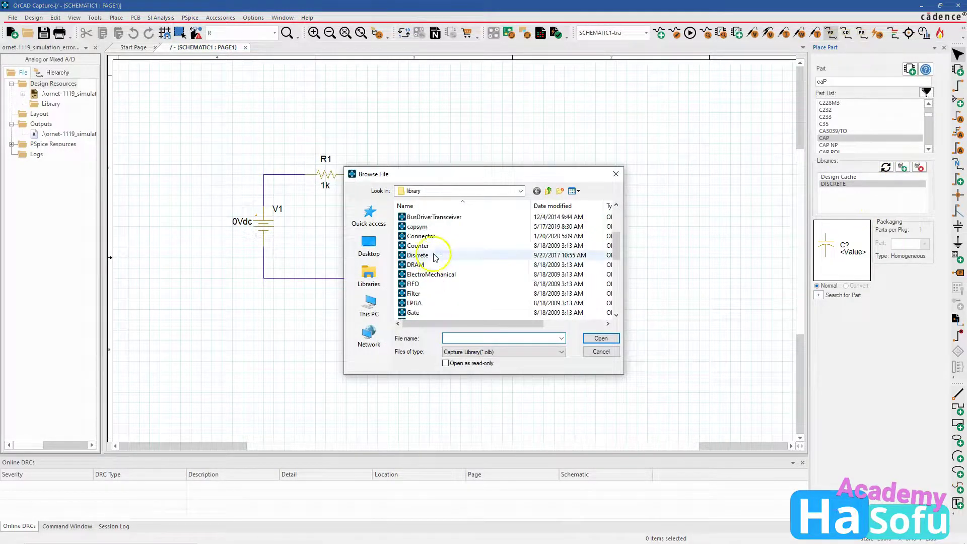
left_click(434, 256)
scroll(492, 288, "up", 2)
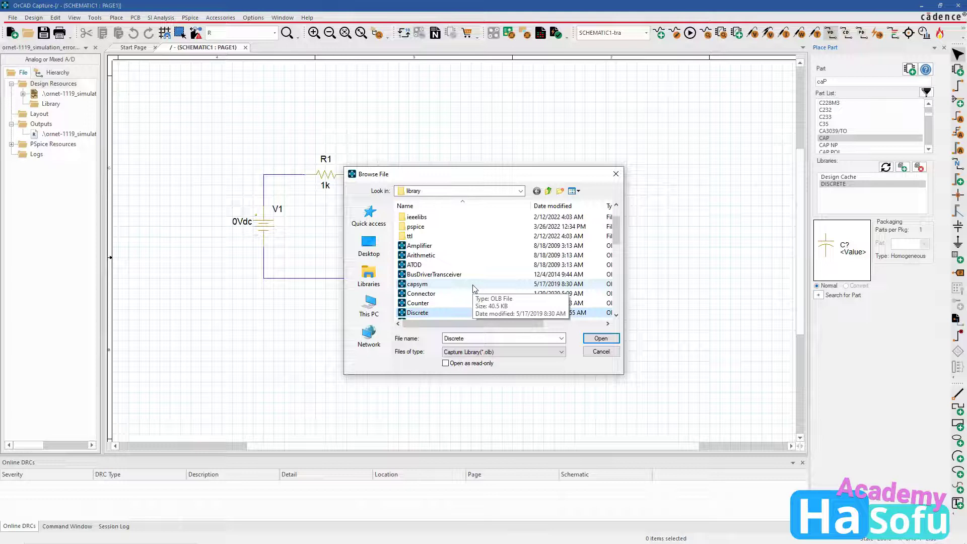
double_click(429, 227)
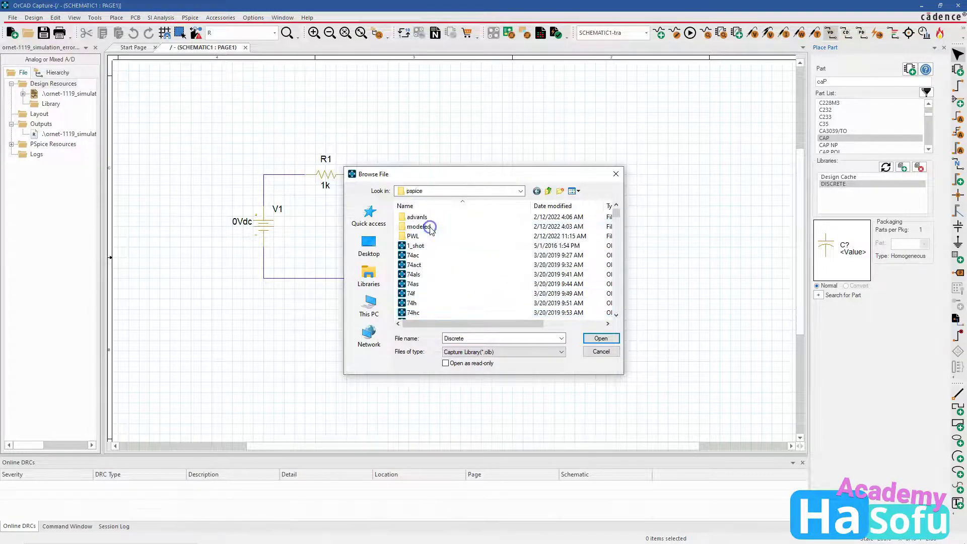
left_click(450, 192)
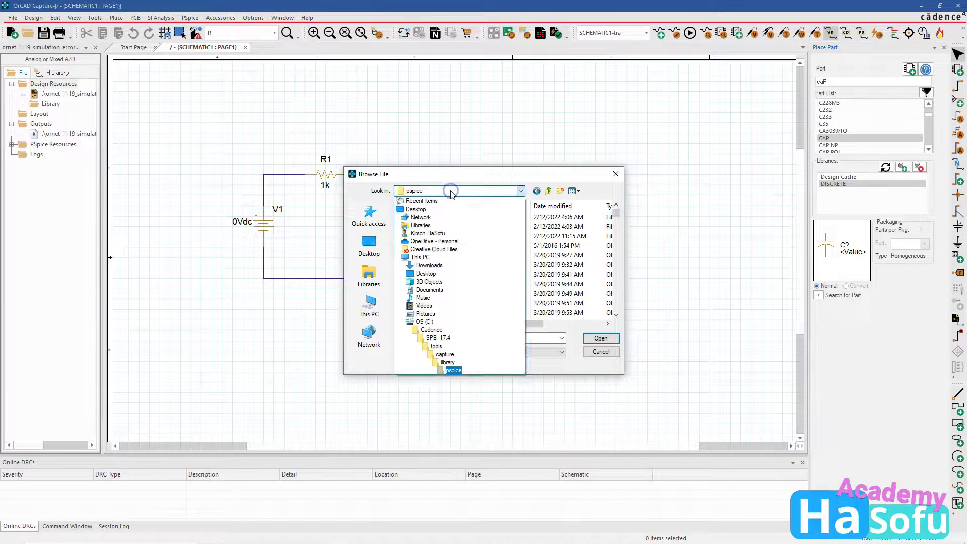
left_click(520, 191)
scroll(448, 280, "down", 3)
scroll(456, 292, "down", 2)
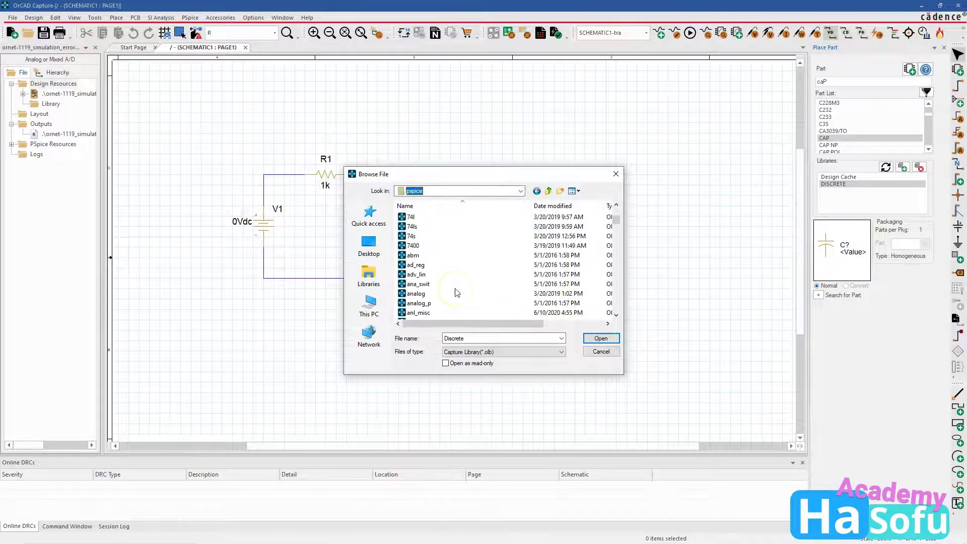
left_click(441, 294)
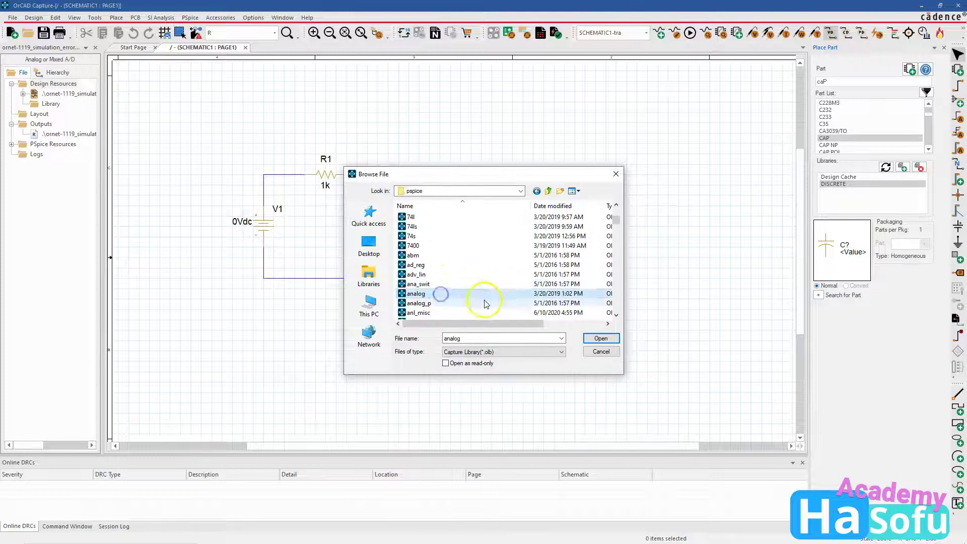
left_click(600, 337)
Select capacitor part C (1n) from the ANALOG library and preview it
left_click(830, 111)
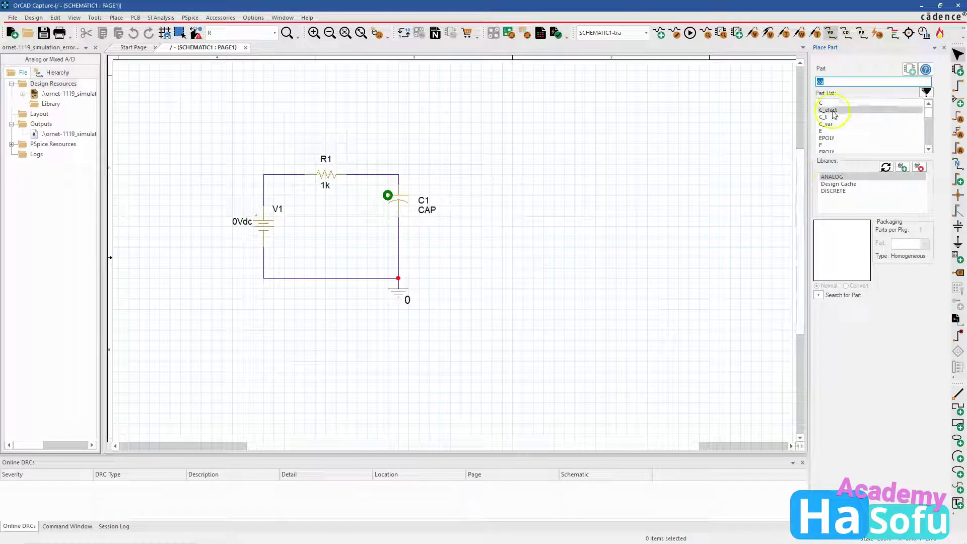
left_click(835, 106)
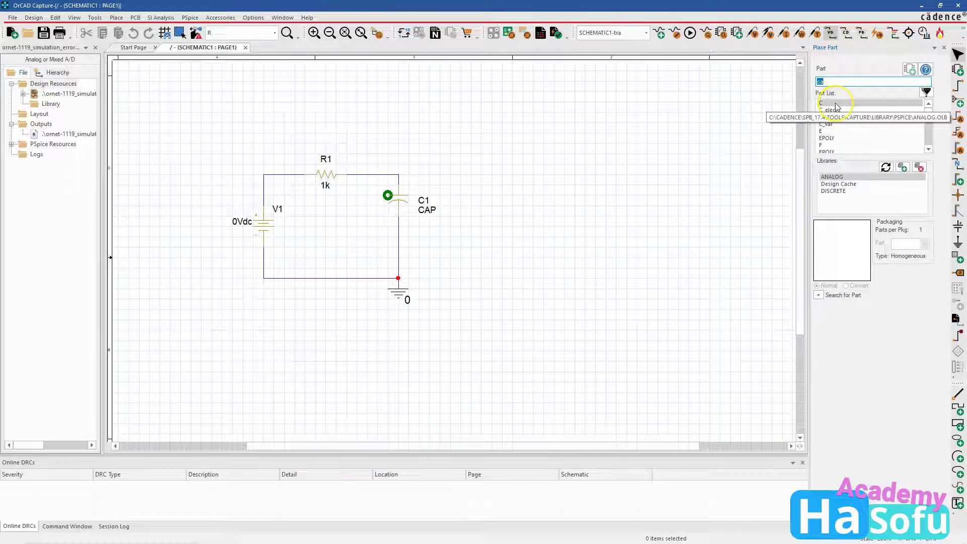
left_click(836, 106)
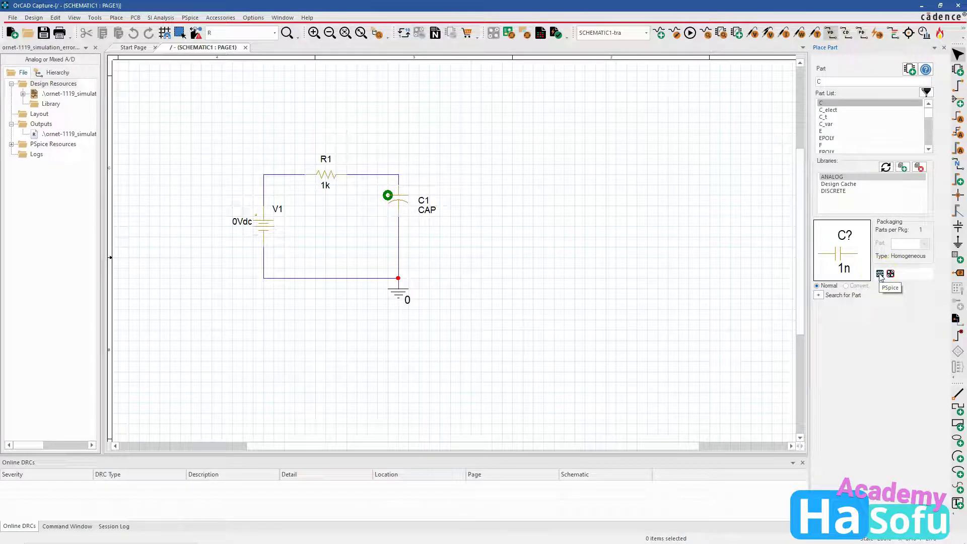
Place a vertically rotated capacitor C2 to the right of C1
double_click(838, 103)
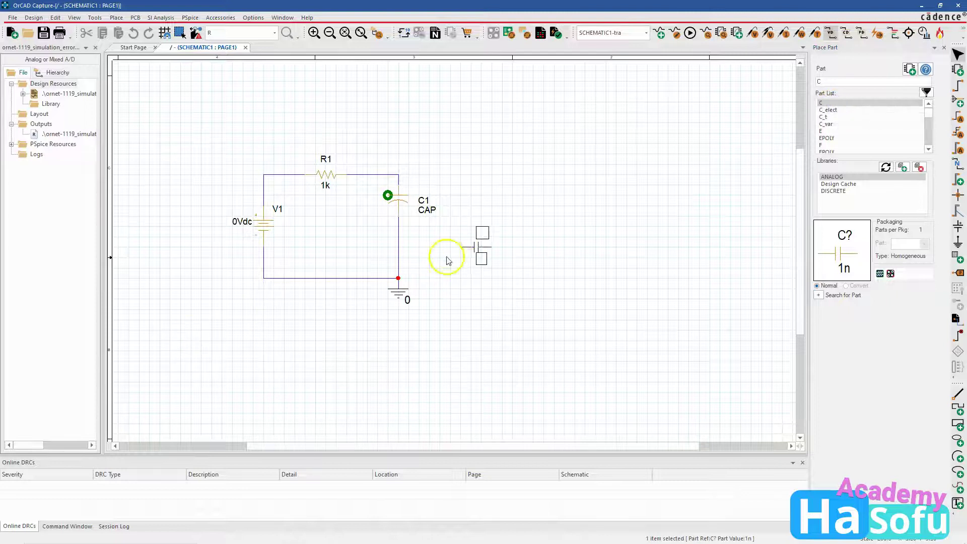
key("r")
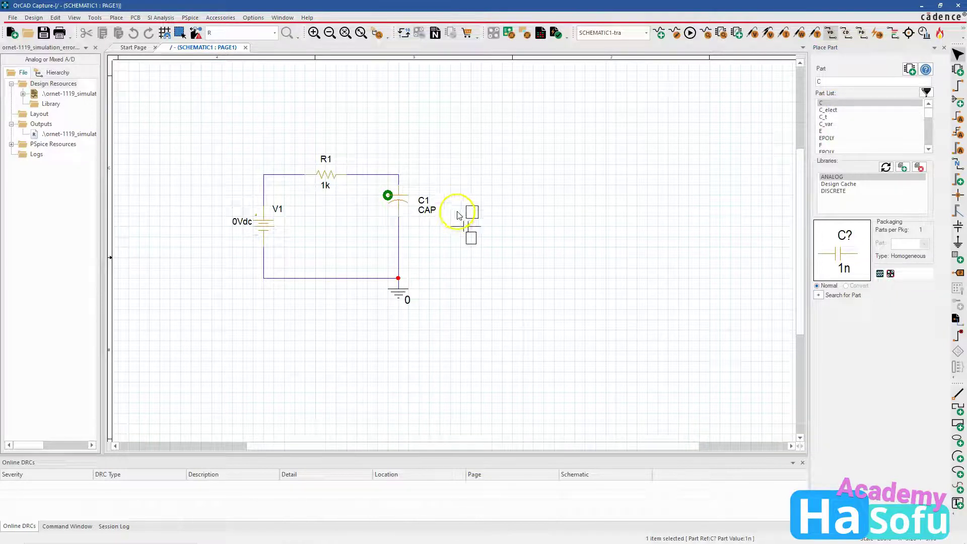
left_click(458, 213)
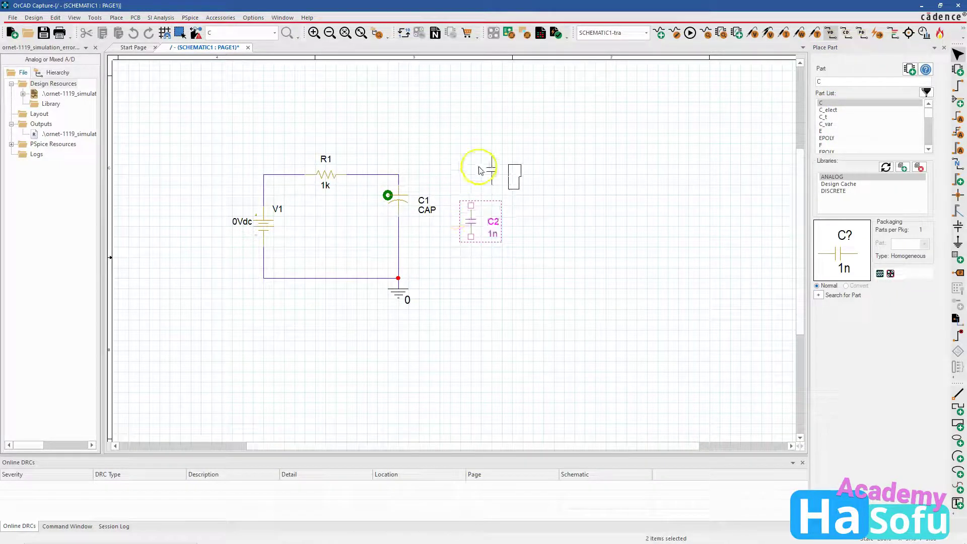
right_click(484, 171)
left_click(502, 173)
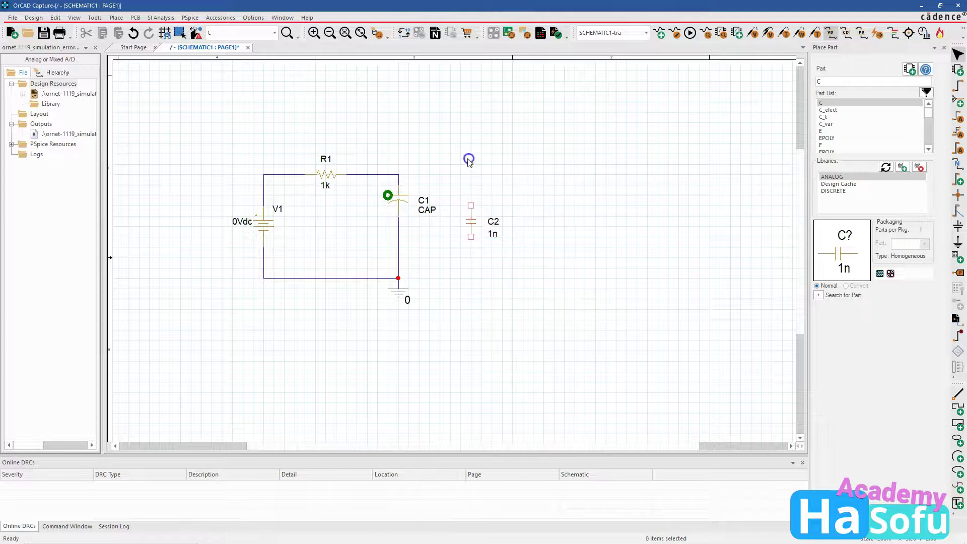
Wire C2's top pin to the R1 node and its bottom pin to ground
left_click(400, 175)
left_click(471, 205)
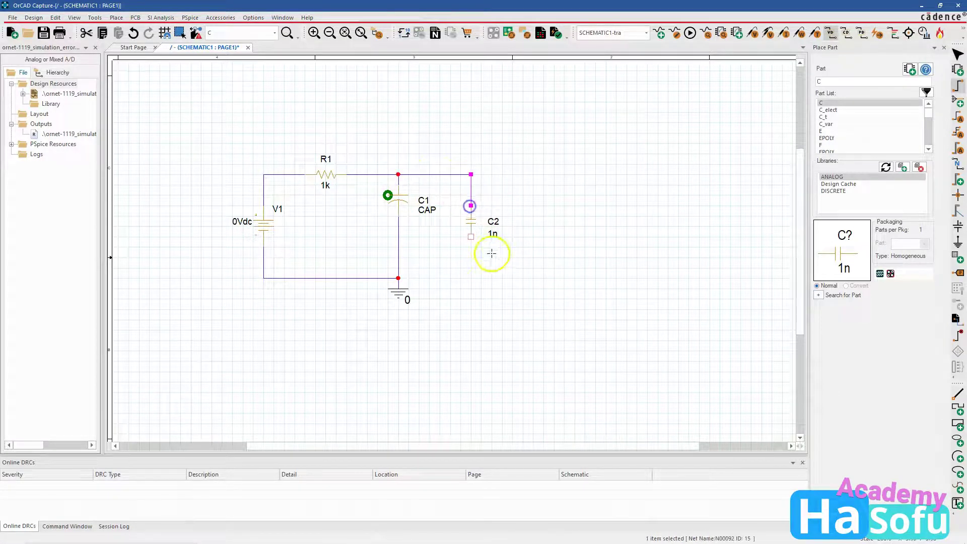
left_click(471, 236)
left_click(399, 277)
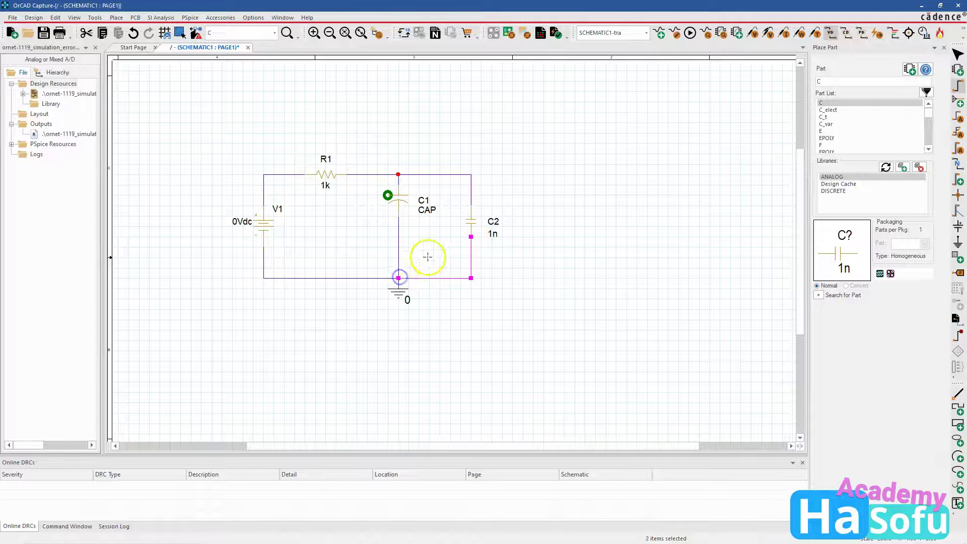
key("Escape")
Delete C1 and its leftover wire, then run PSpice to show bias voltages
left_click(399, 201)
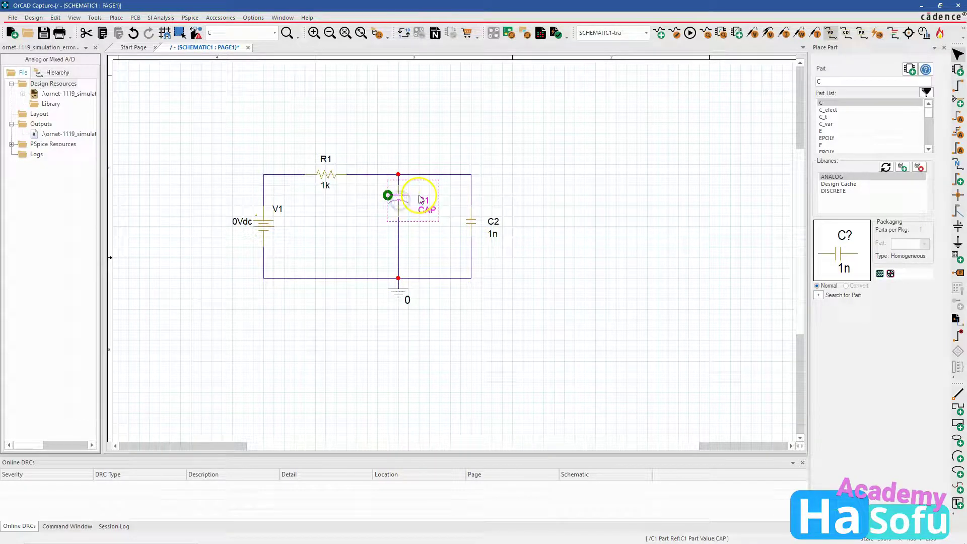
key("Delete")
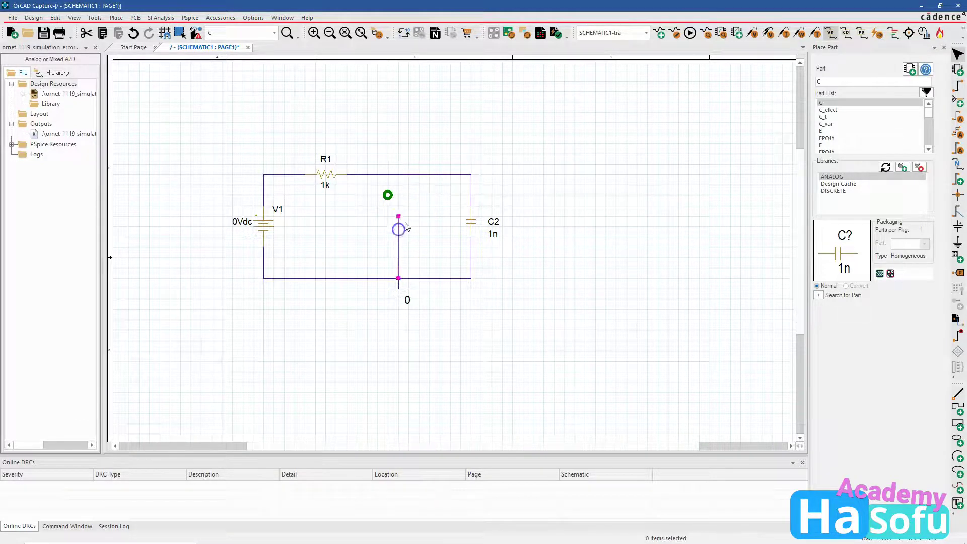
key("Delete")
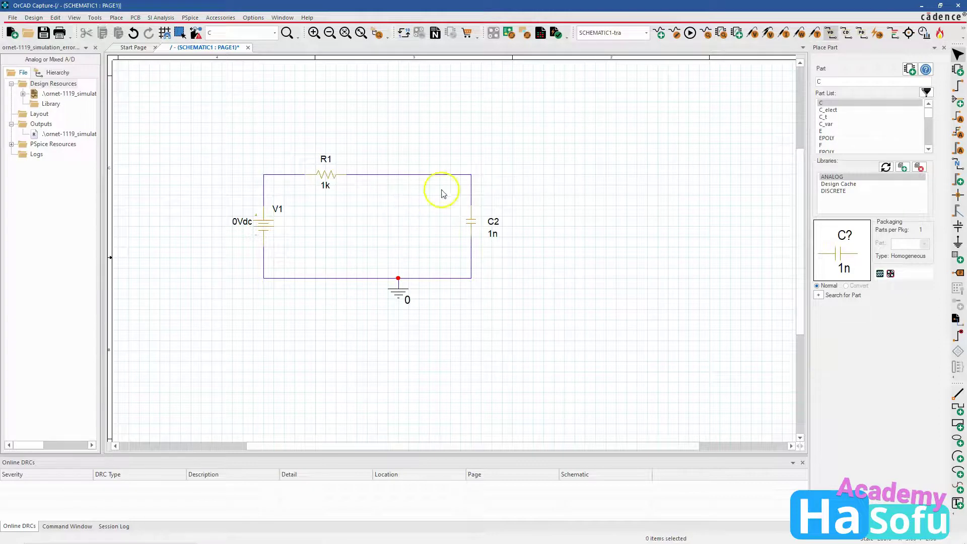
left_click(690, 32)
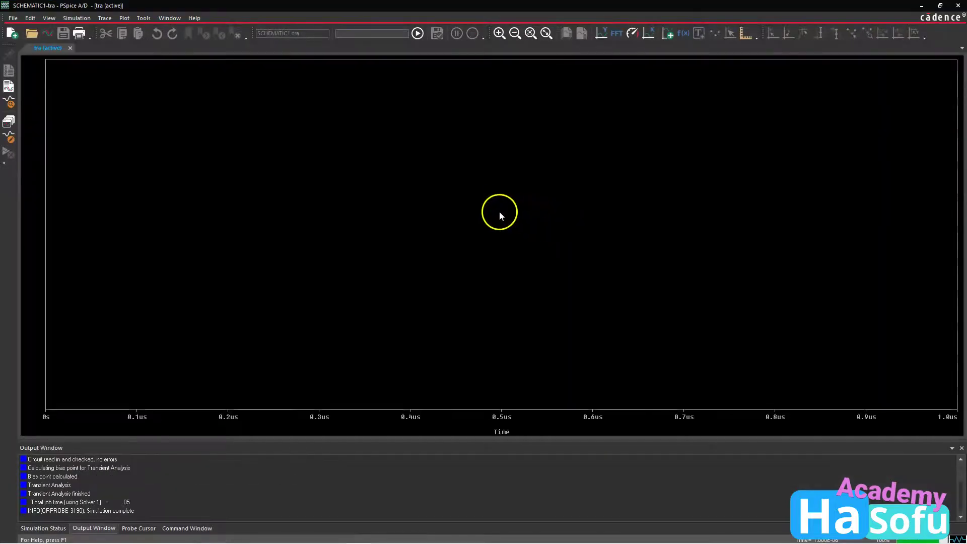
left_click(921, 6)
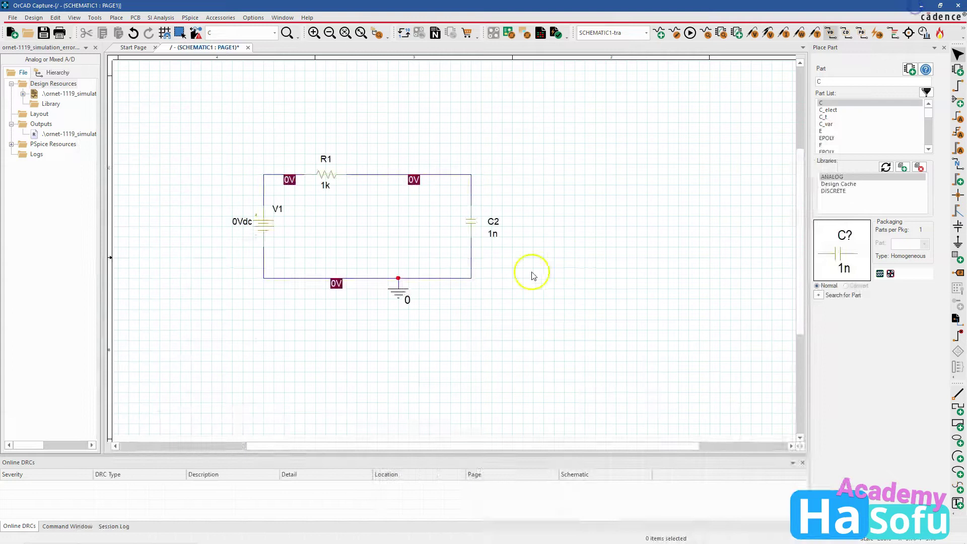